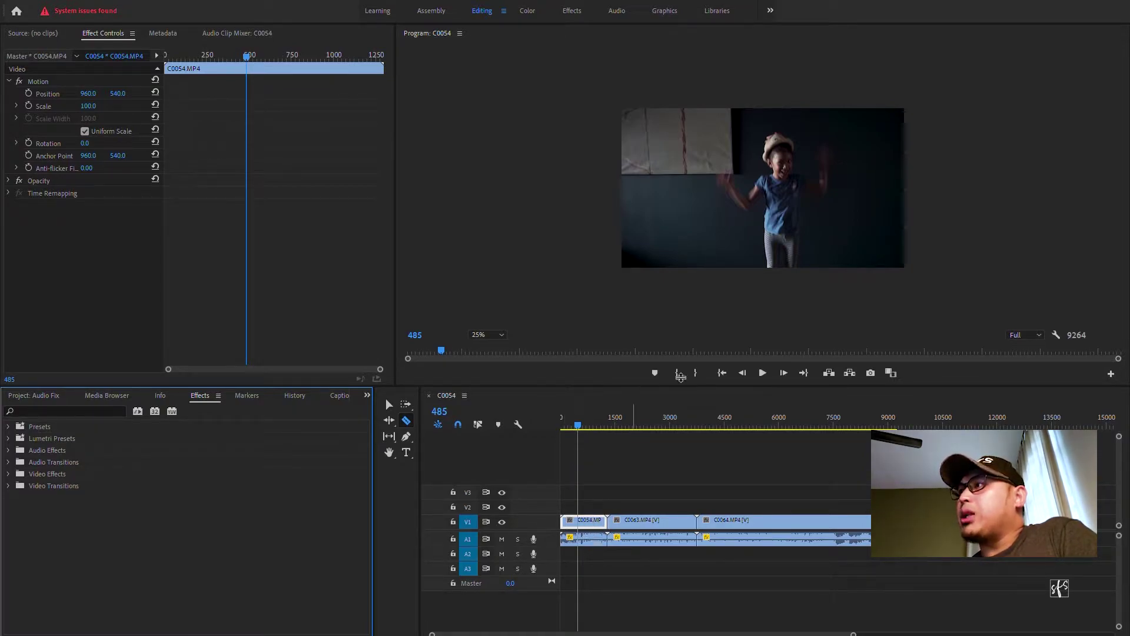
Select the C0054 audio clip, search 'mul' in Effects, and drag Multiband Compressor onto it
{"action": "left_click", "coordinate": [388, 404]}
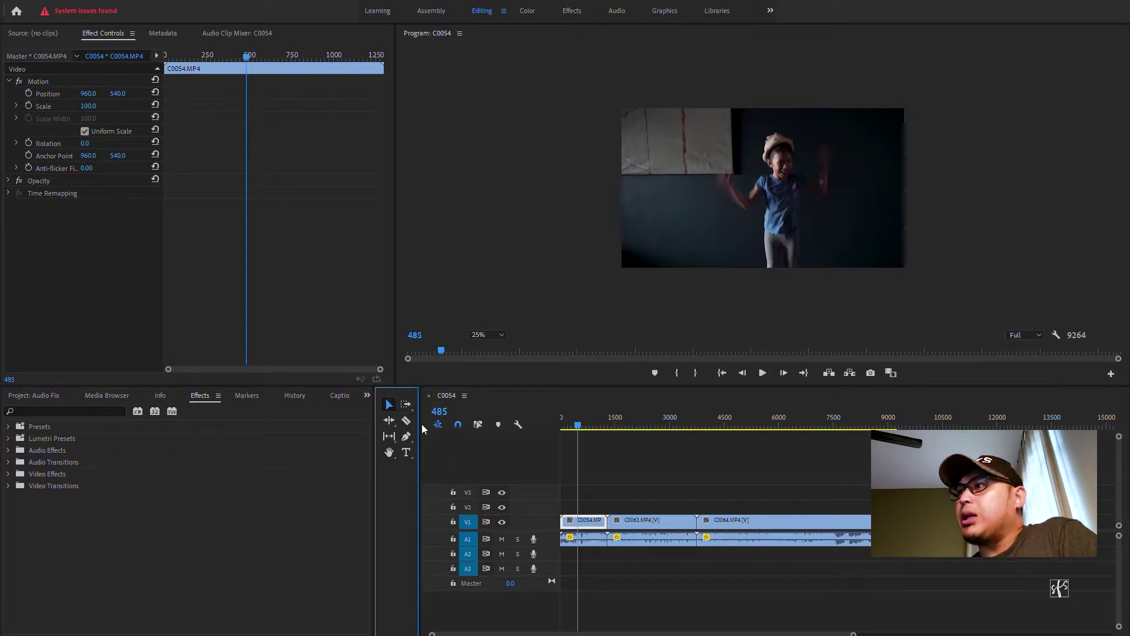
{"action": "left_click", "coordinate": [588, 537]}
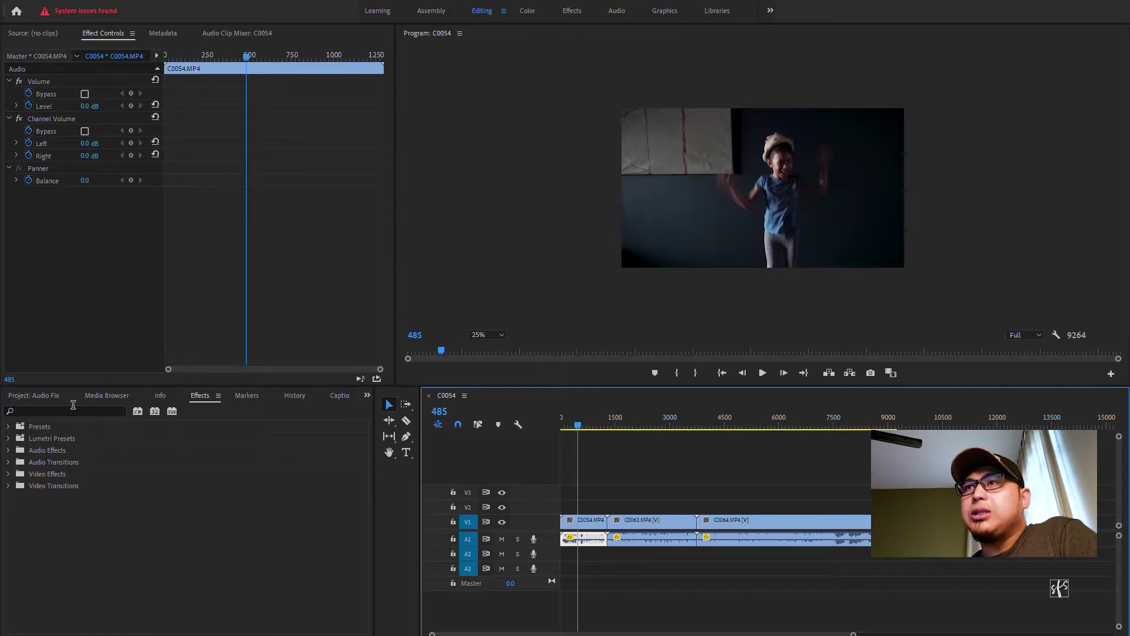
{"action": "left_click", "coordinate": [203, 382]}
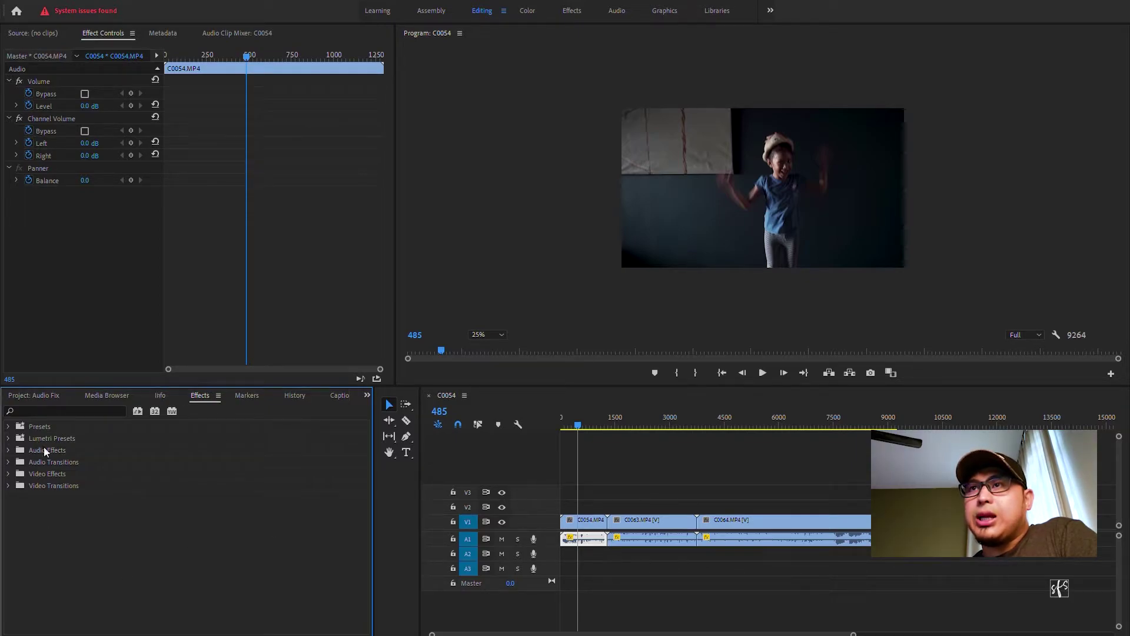
{"action": "left_click", "coordinate": [64, 409]}
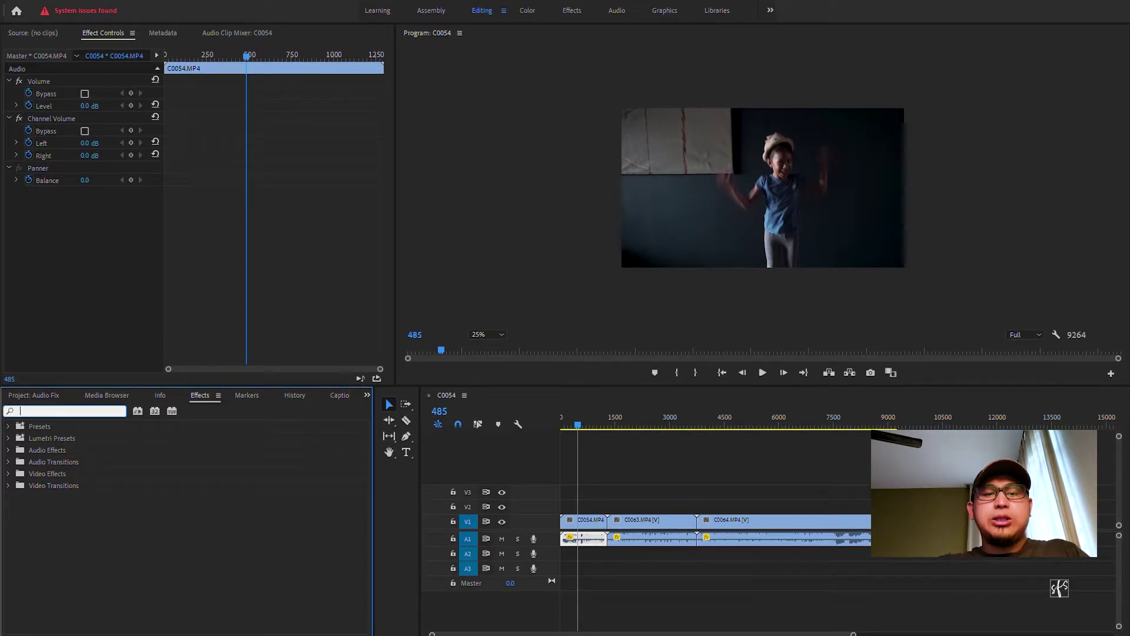
{"action": "type", "text": "mULTI"}
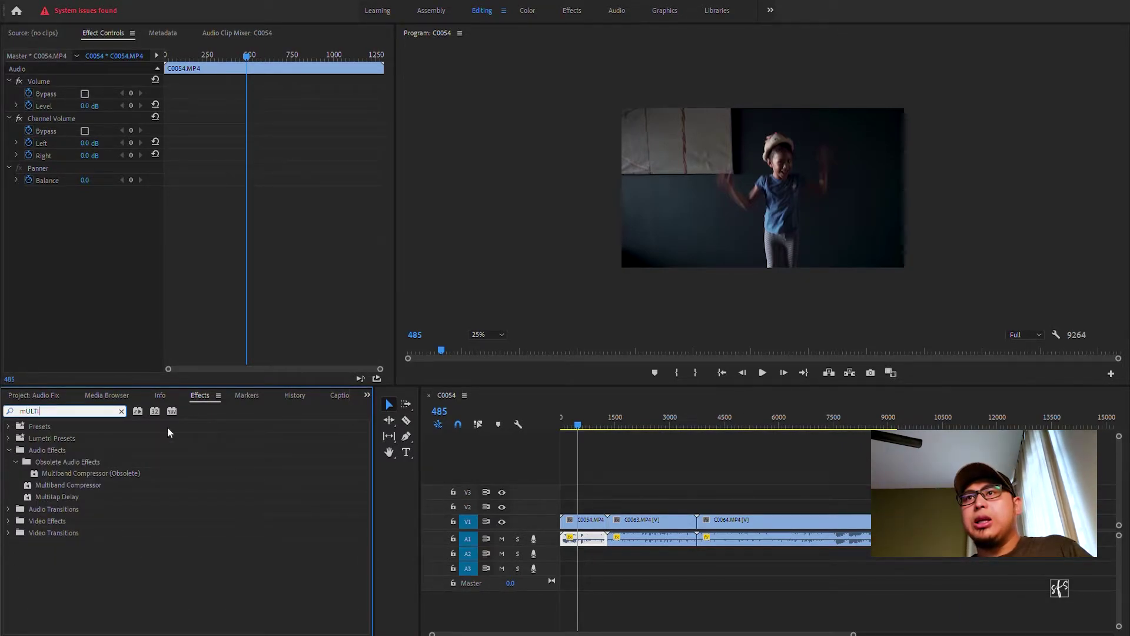
{"action": "left_click", "coordinate": [95, 474]}
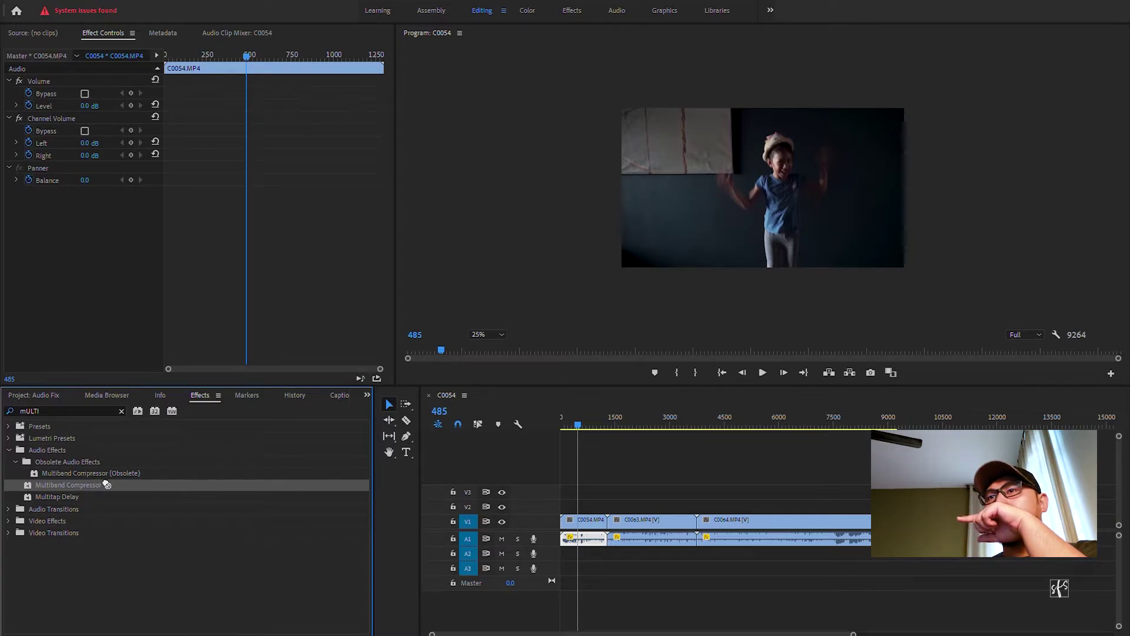
{"action": "left_click_drag", "start_coordinate": [106, 484], "coordinate": [153, 493]}
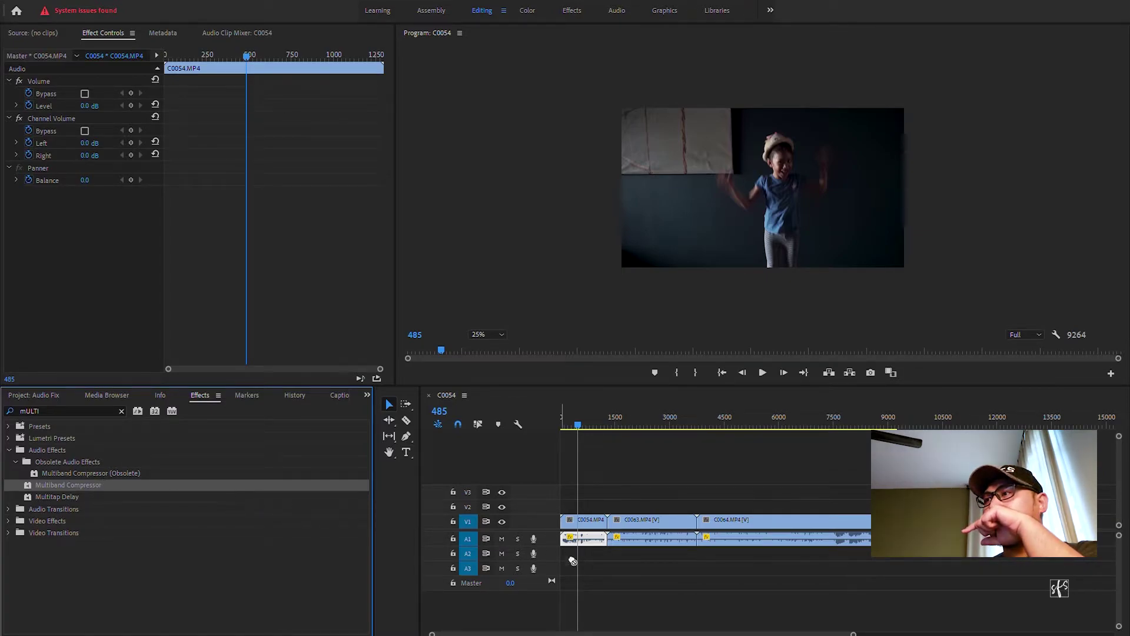
{"action": "mouse_move", "coordinate": [572, 561]}
{"action": "left_mouse_down"}
{"action": "mouse_move", "coordinate": [595, 540]}
{"action": "mouse_move", "coordinate": [584, 536]}
{"action": "left_mouse_up"}
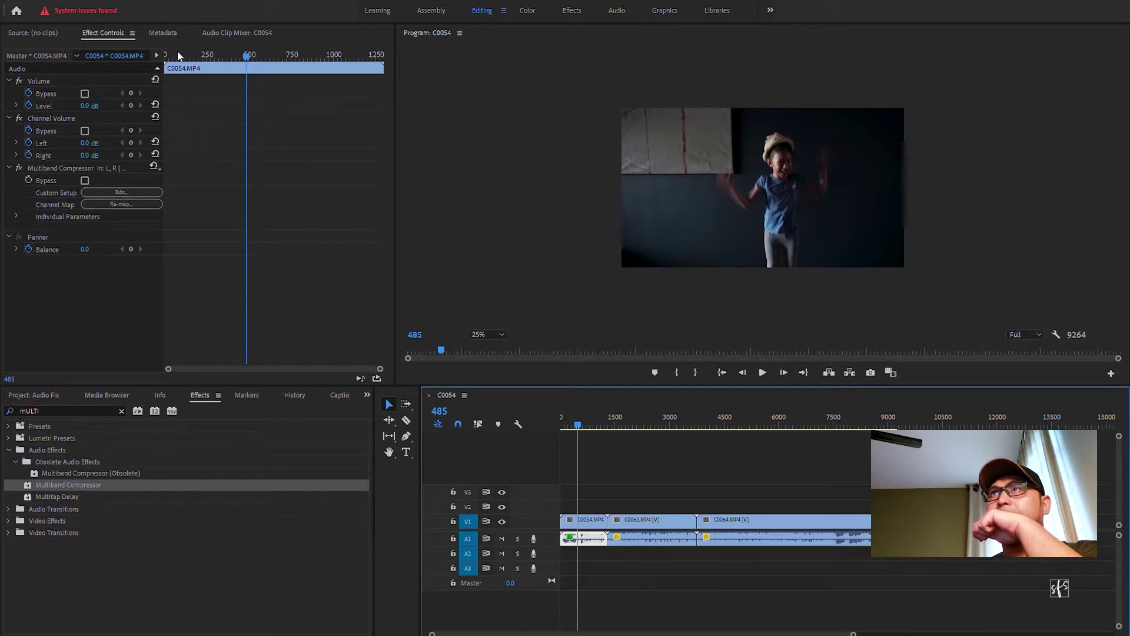
Load the Hiss Reduction preset in the Multiband Compressor's Custom Setup editor, then close the editor
{"action": "left_click", "coordinate": [54, 31]}
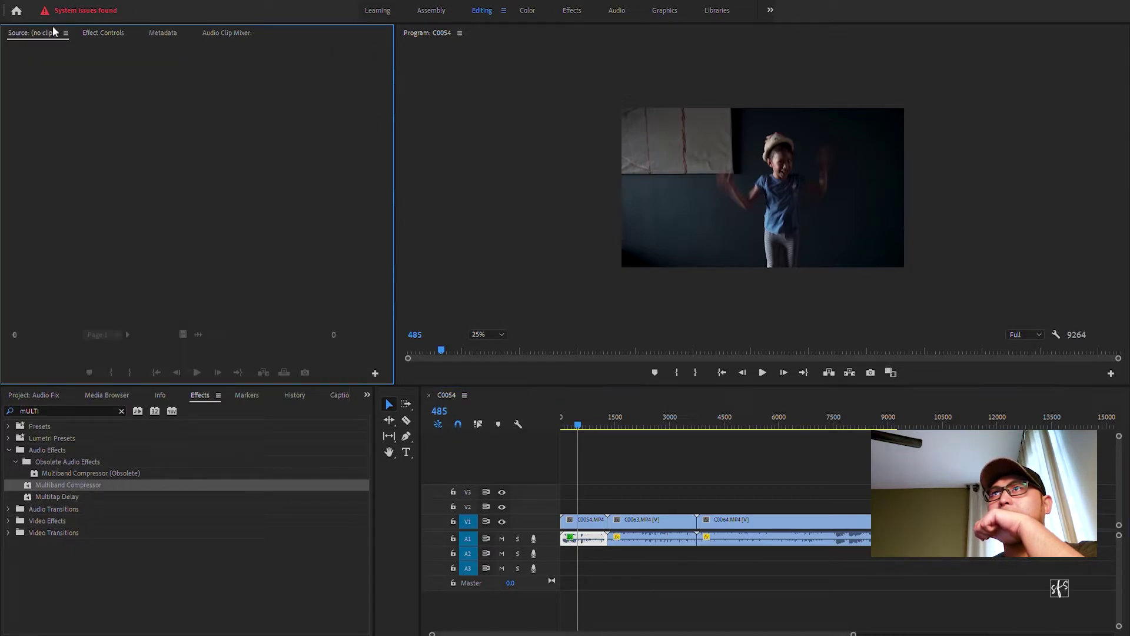
{"action": "left_click", "coordinate": [96, 31]}
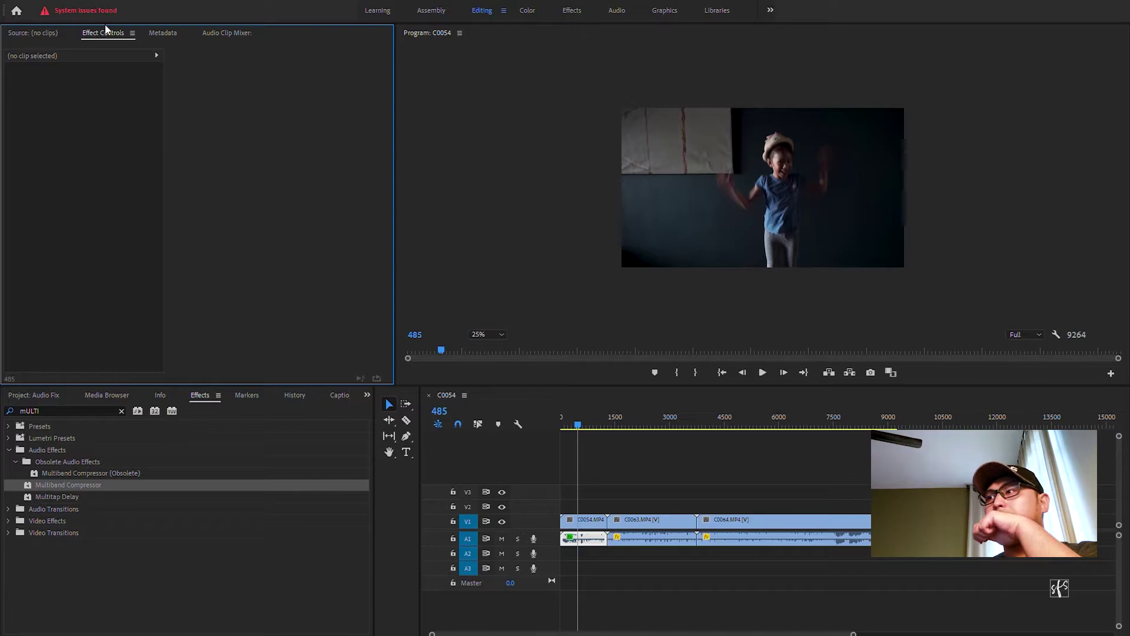
{"action": "left_click", "coordinate": [587, 533]}
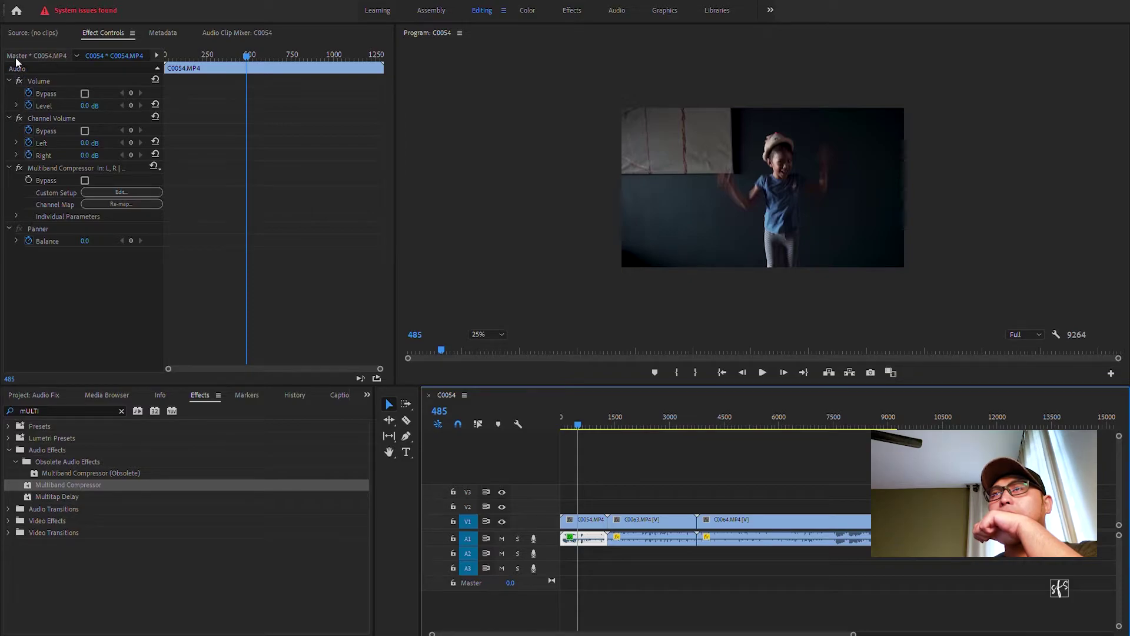
{"action": "left_click", "coordinate": [50, 158]}
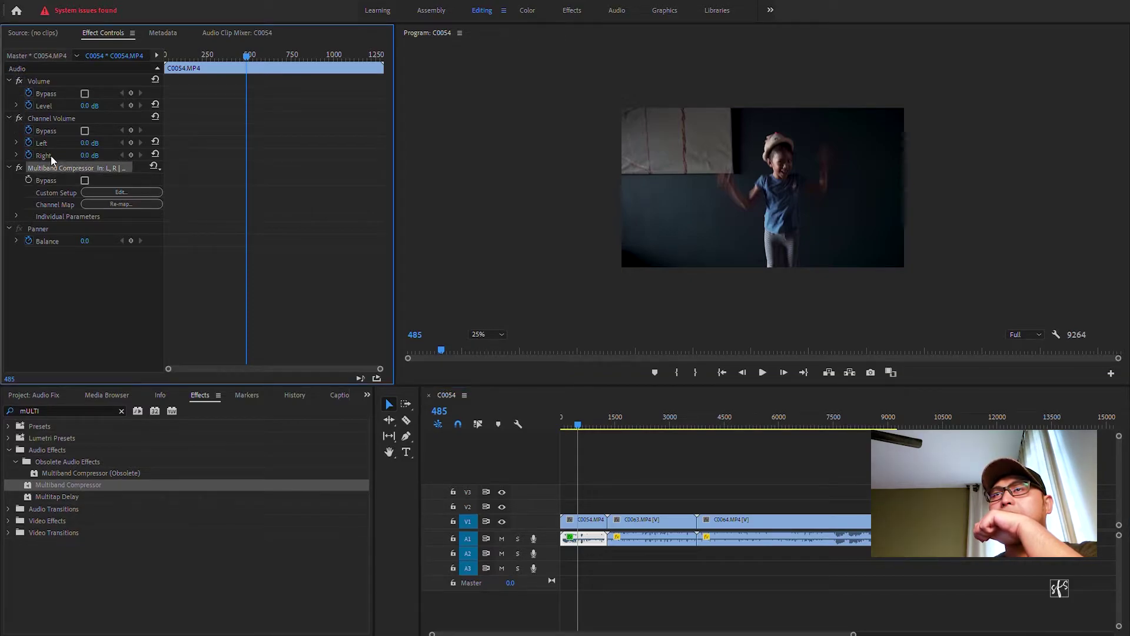
{"action": "left_click", "coordinate": [142, 192]}
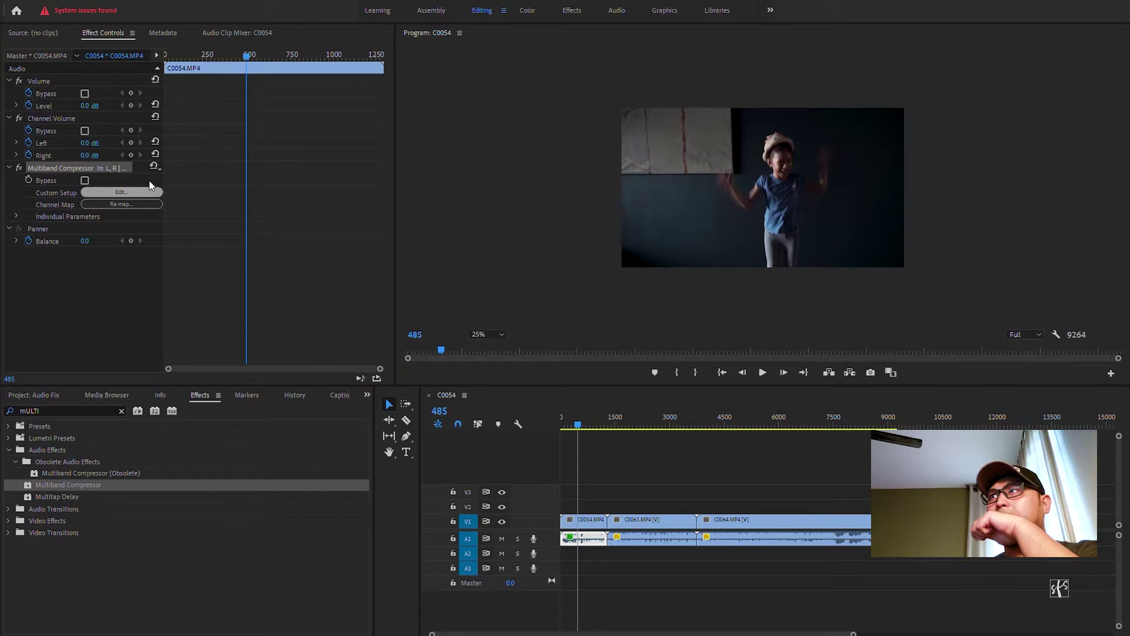
{"action": "left_click", "coordinate": [502, 165]}
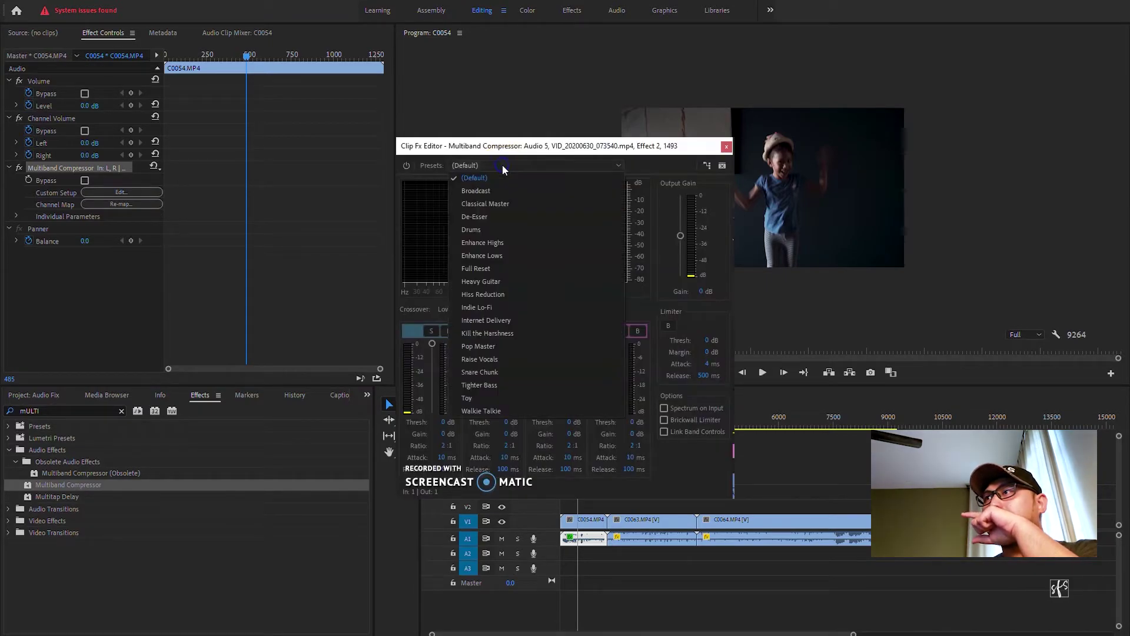
{"action": "left_click", "coordinate": [487, 295]}
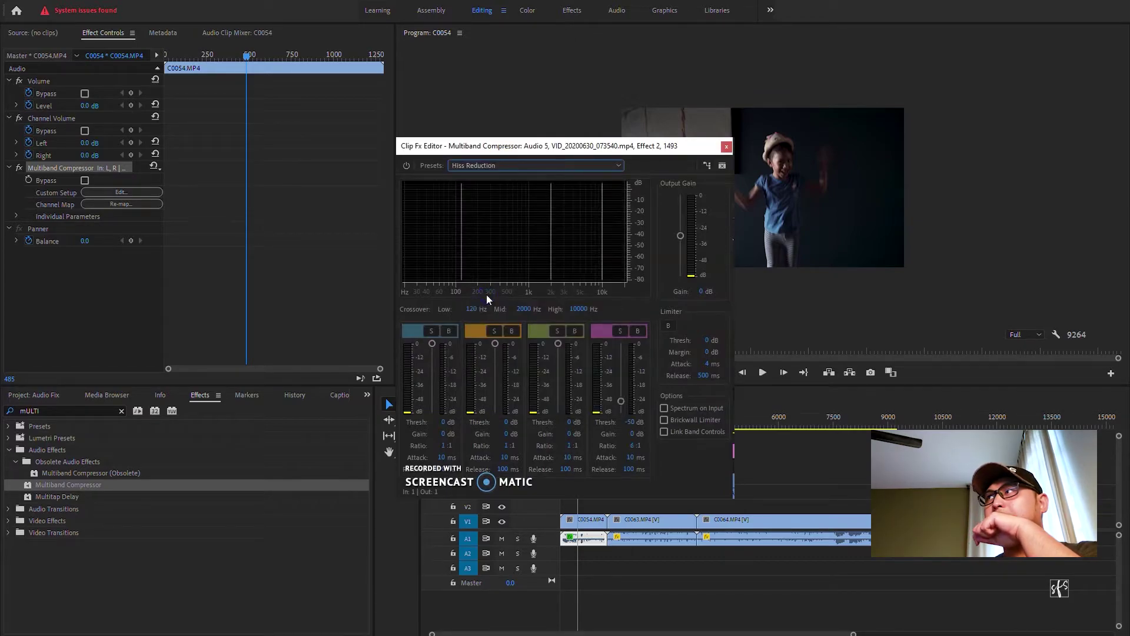
{"action": "left_click", "coordinate": [514, 253]}
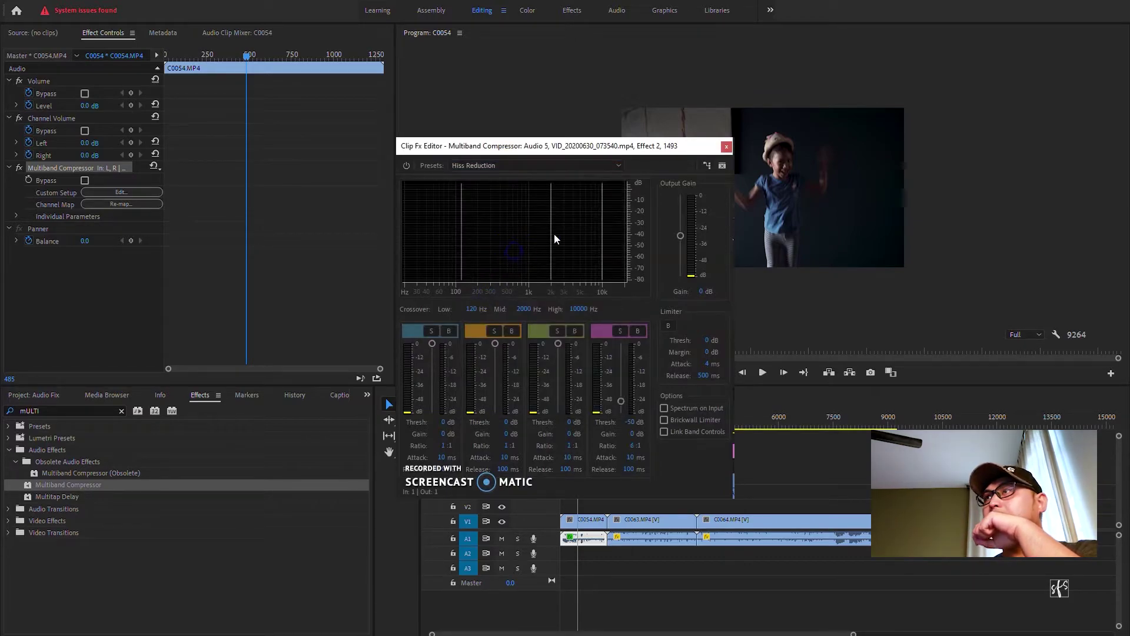
{"action": "left_click", "coordinate": [726, 147]}
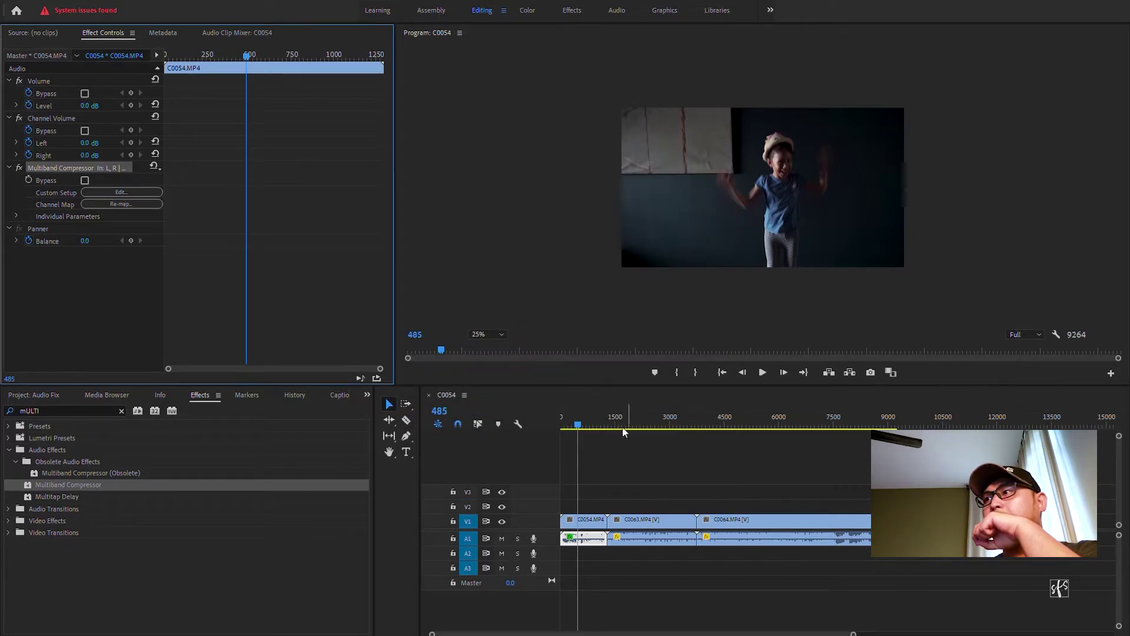
Play the sequence briefly to listen, then clear the 'mULTI' query from the Effects search field
{"action": "left_click", "coordinate": [722, 372]}
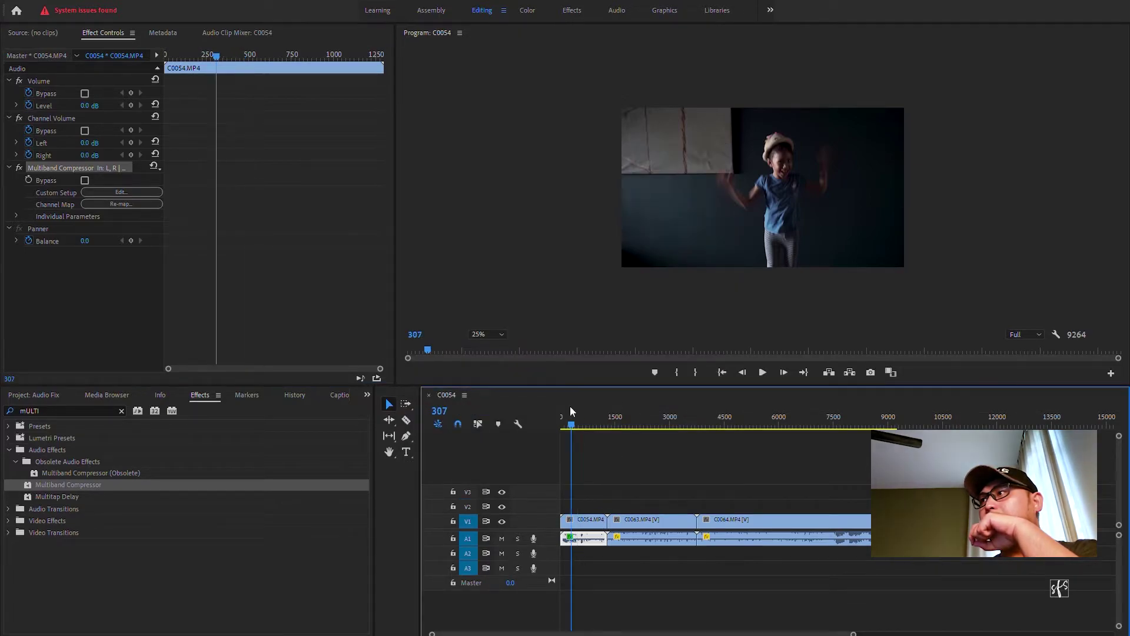
{"action": "left_click", "coordinate": [763, 372]}
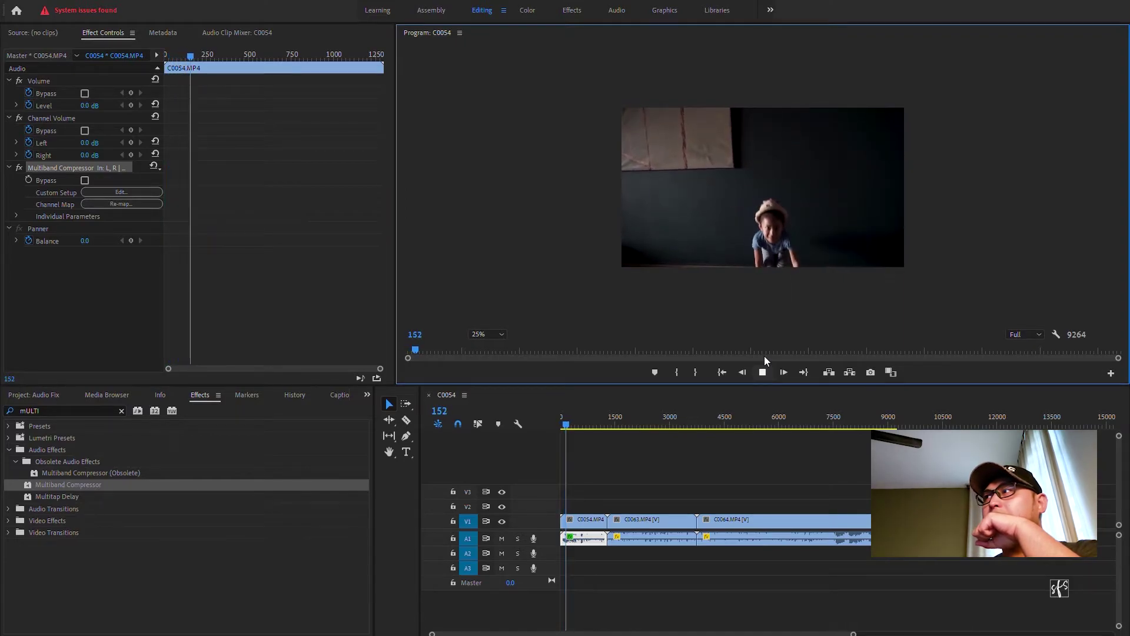
{"action": "key", "text": "space"}
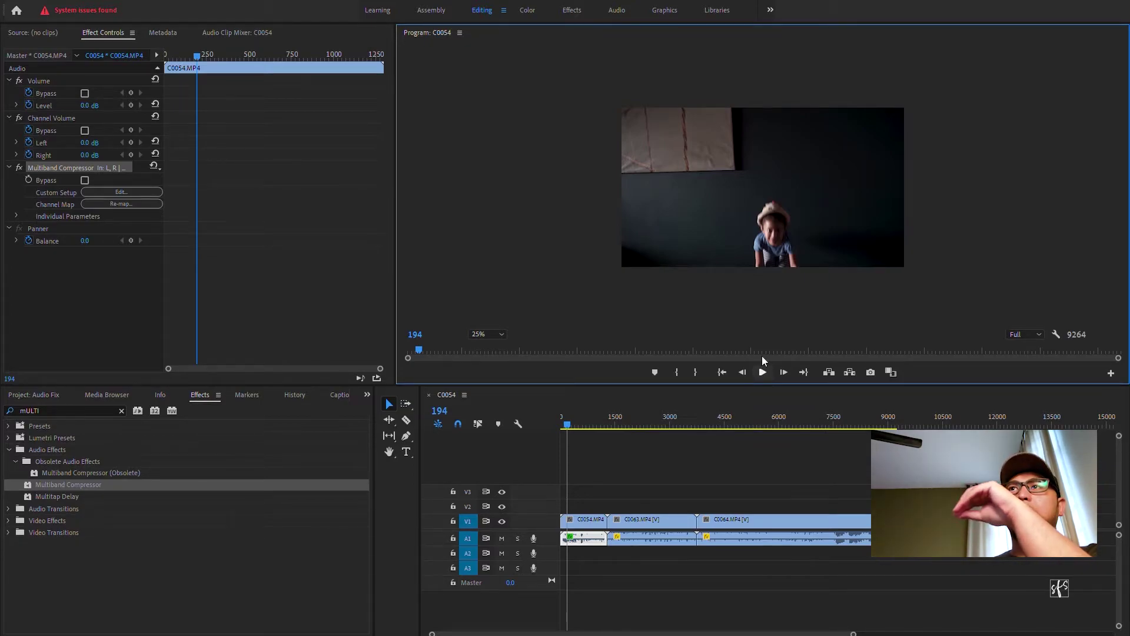
{"action": "left_click", "coordinate": [122, 410]}
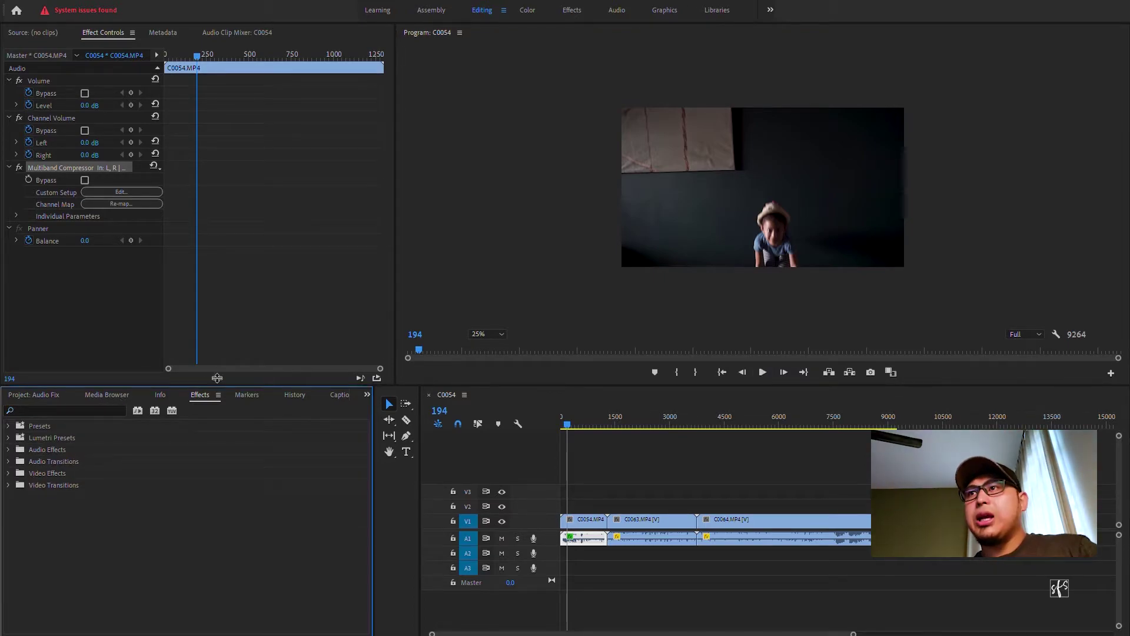
Search 'Denoise' in Effects and drag DeNoise onto the C0054 audio clip on A1
{"action": "left_click", "coordinate": [51, 405]}
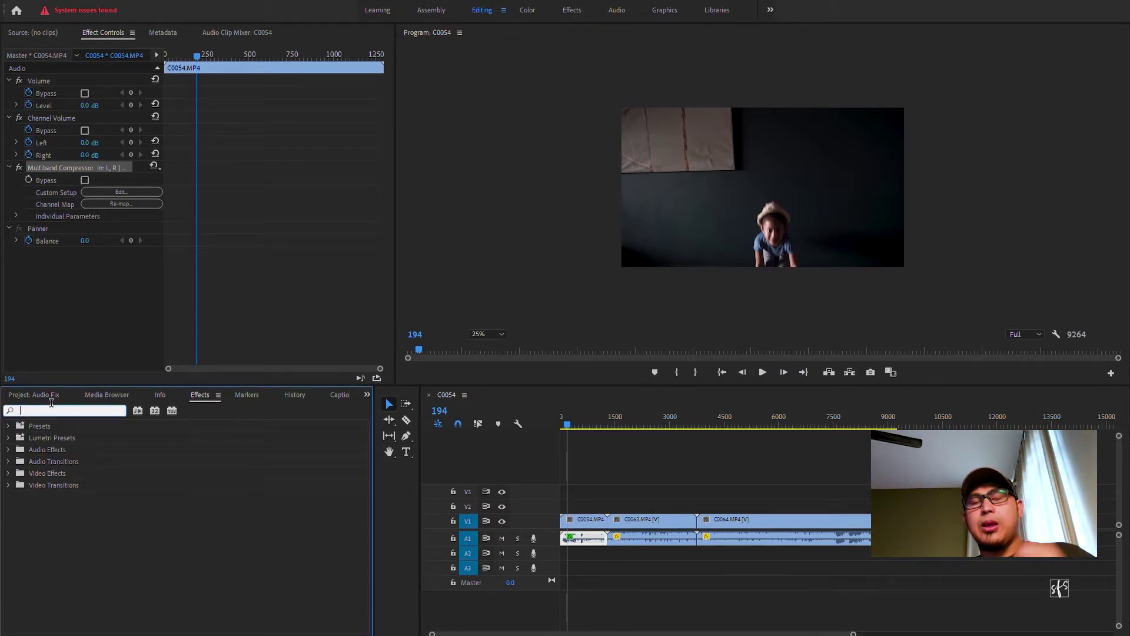
{"action": "type", "text": "Denoise"}
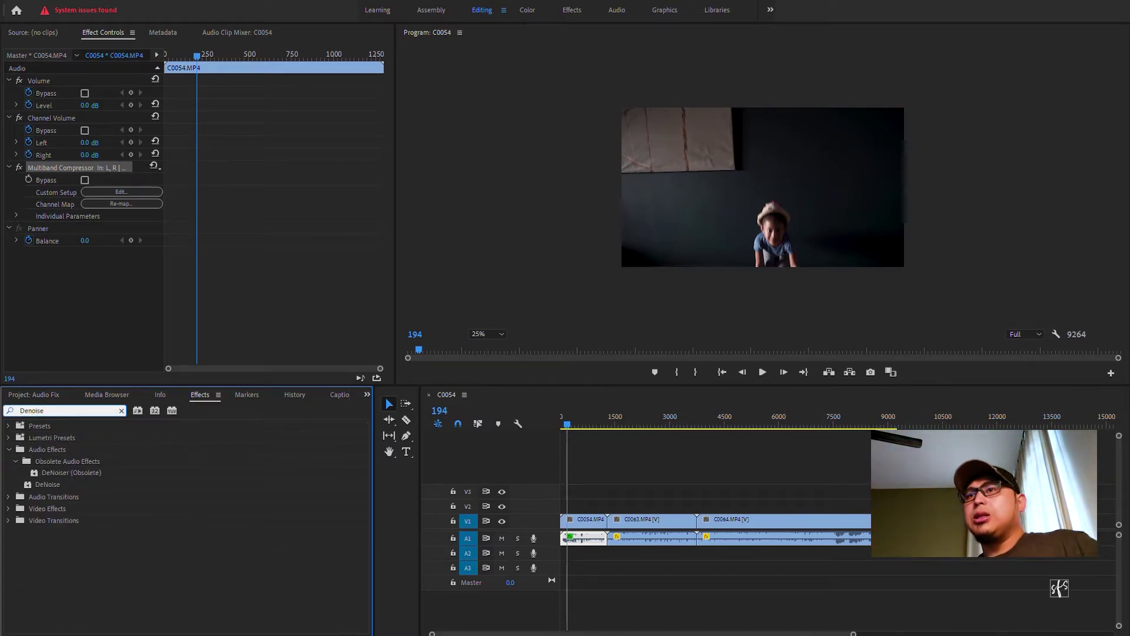
{"action": "left_click", "coordinate": [73, 484]}
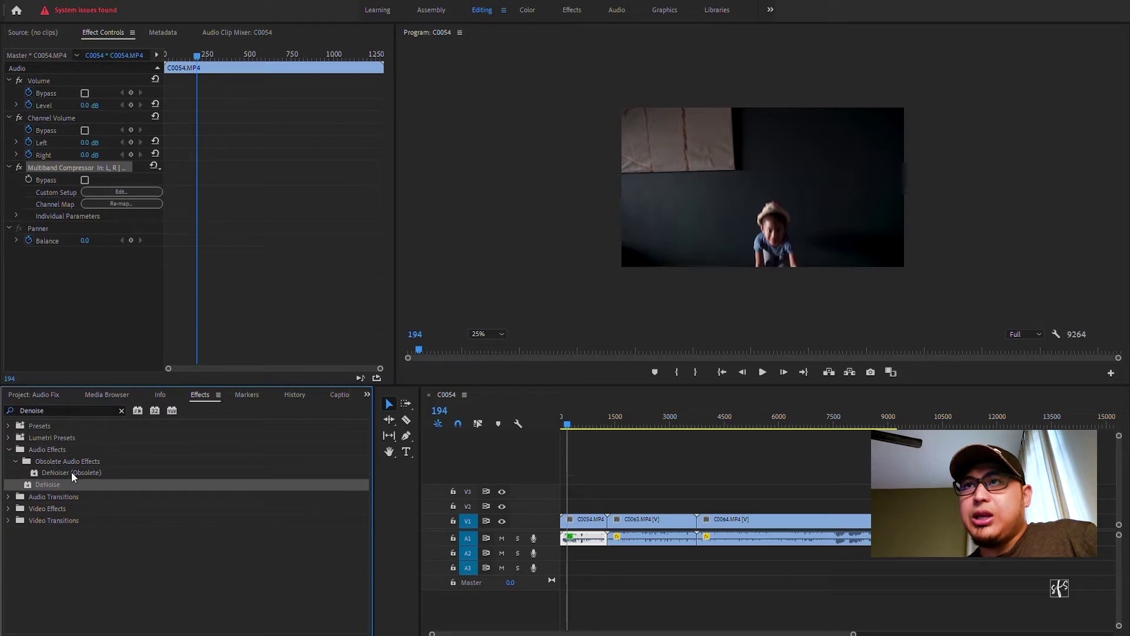
{"action": "left_click_drag", "start_coordinate": [61, 480], "coordinate": [601, 529]}
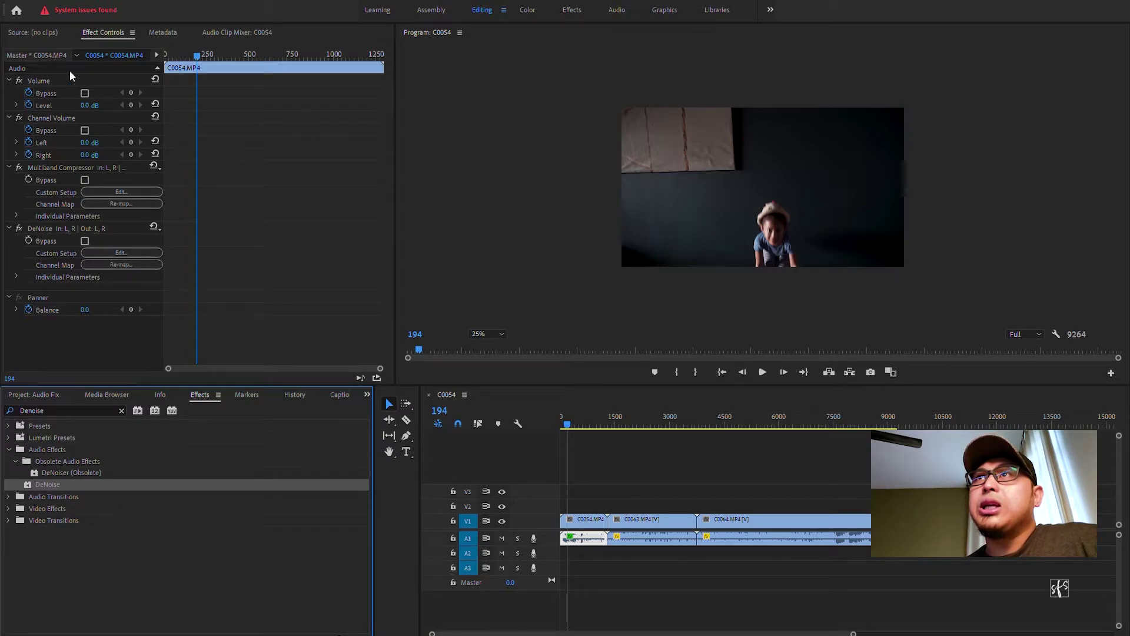
Choose the Heavy Noise Reduction preset in DeNoise's Custom Setup editor, then close the editor
{"action": "left_click", "coordinate": [43, 156]}
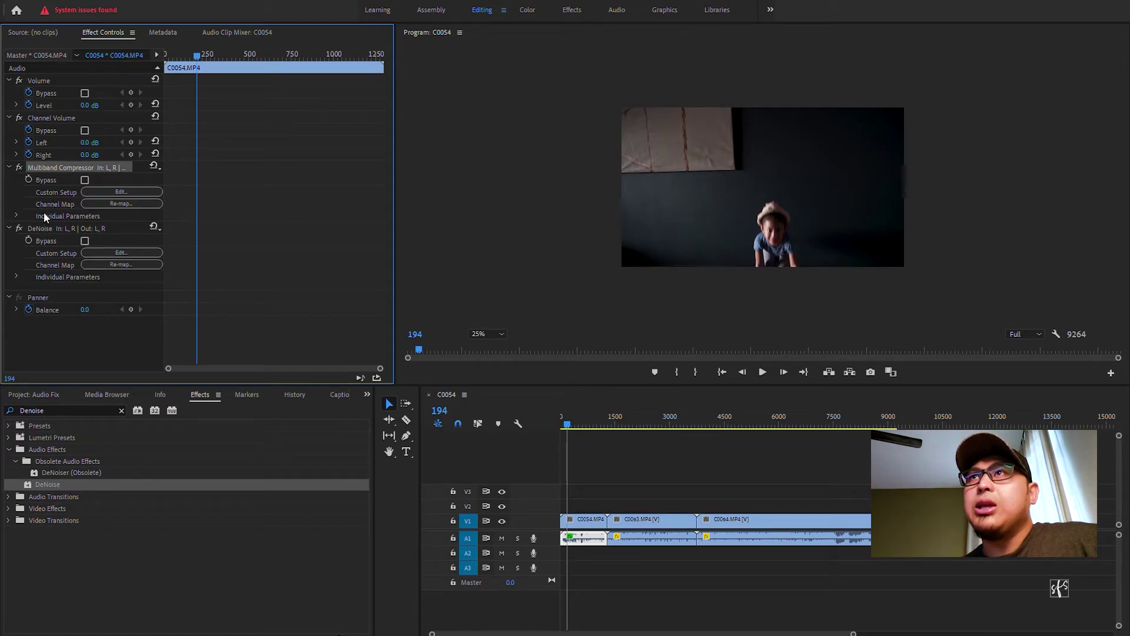
{"action": "left_click", "coordinate": [44, 228]}
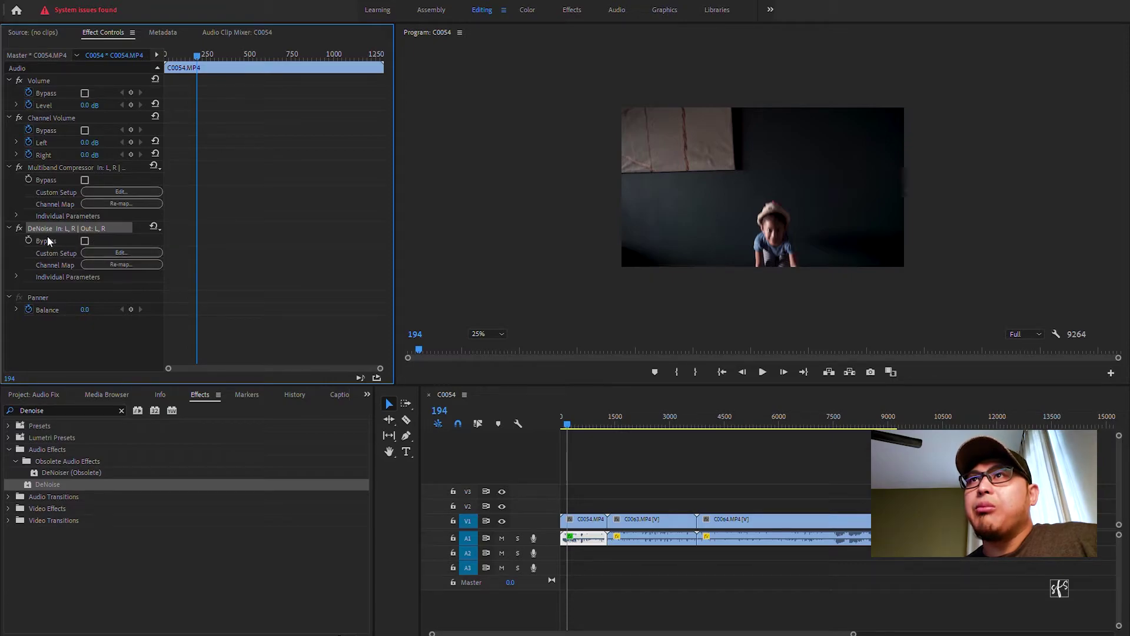
{"action": "left_click", "coordinate": [101, 250]}
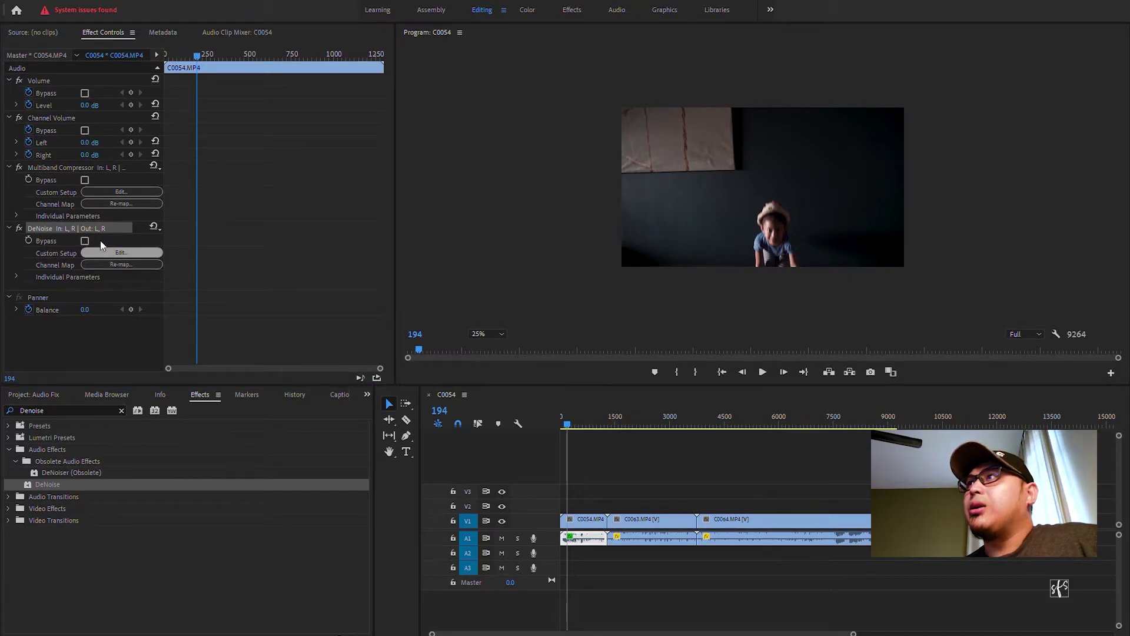
{"action": "left_click", "coordinate": [516, 231]}
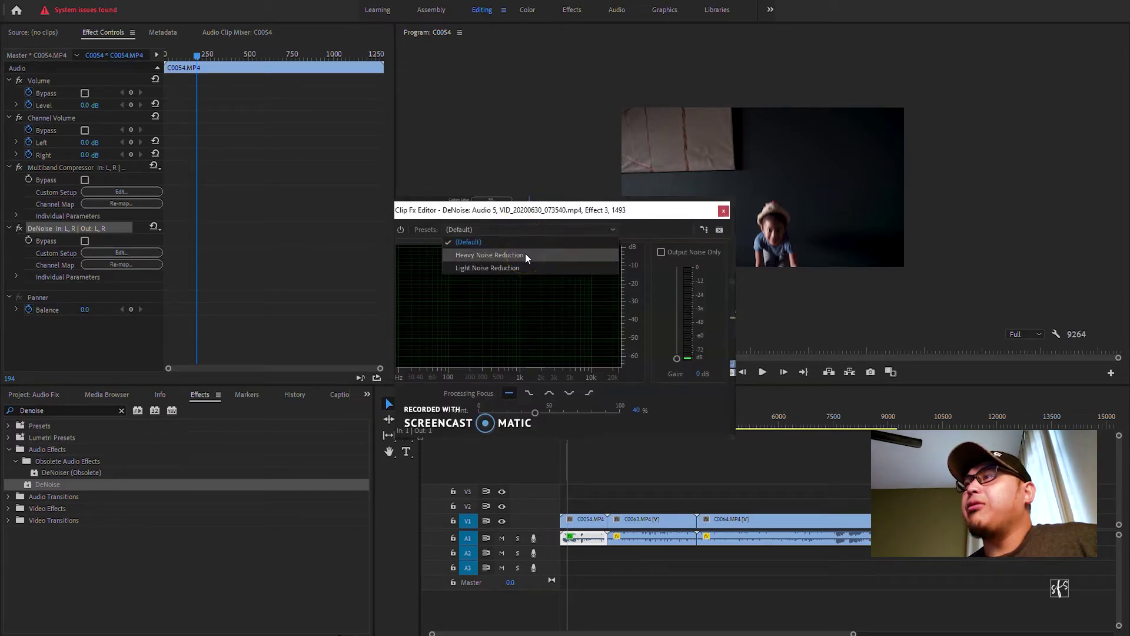
{"action": "left_click", "coordinate": [525, 255]}
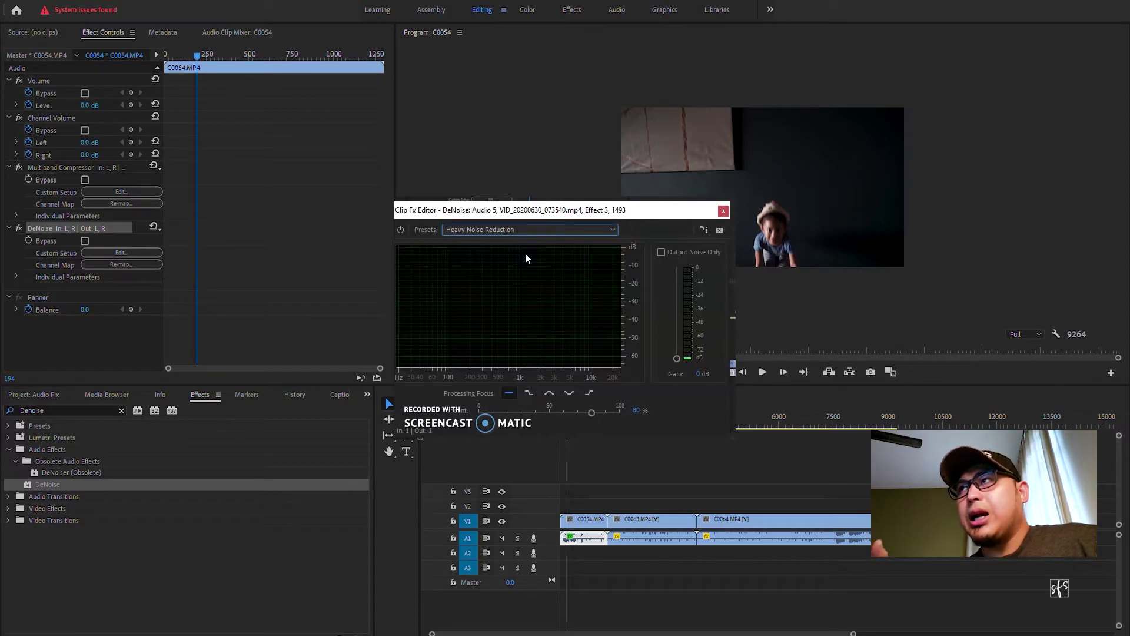
{"action": "left_click", "coordinate": [525, 253]}
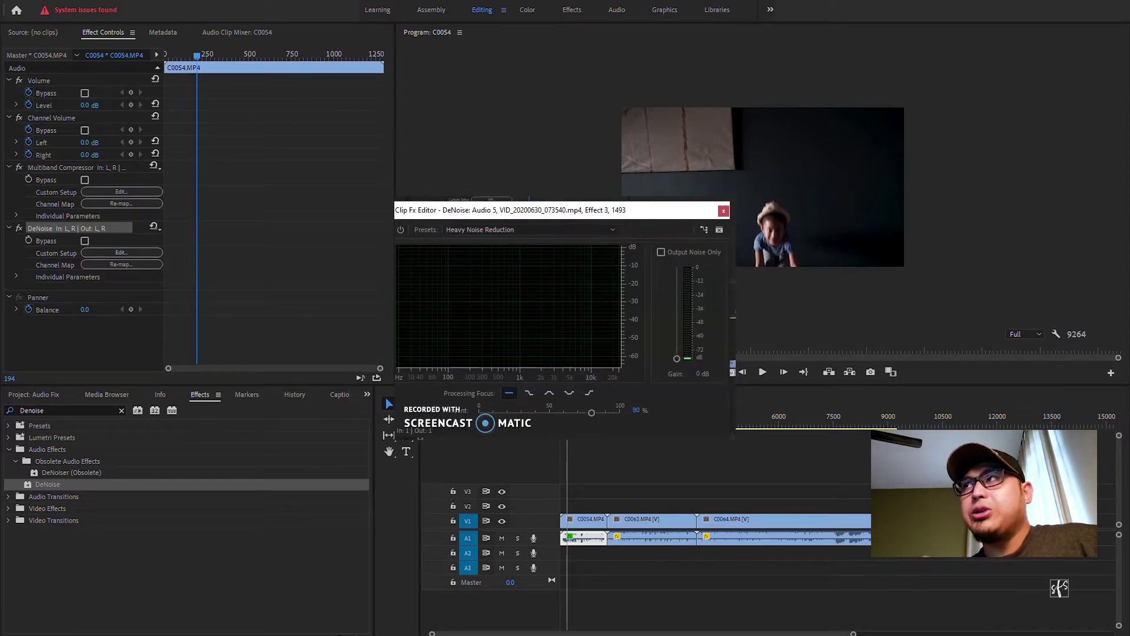
{"action": "left_click", "coordinate": [570, 416]}
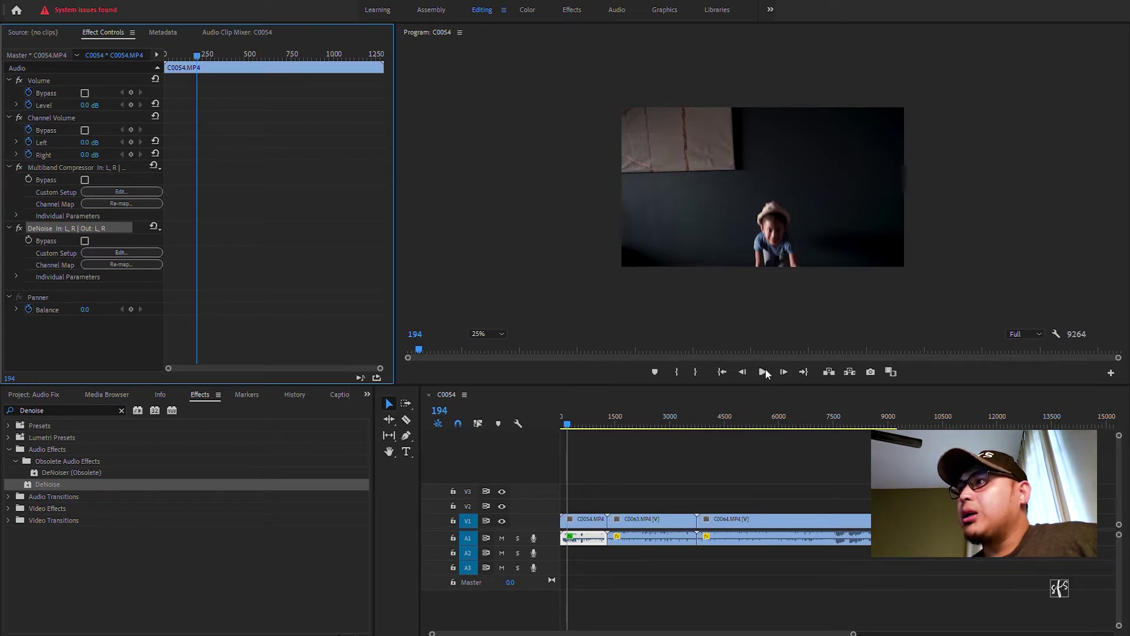
Return the playhead to the sequence start and play the C0054 opening to hear the cleaned audio
{"action": "left_click_drag", "start_coordinate": [564, 414], "coordinate": [541, 412]}
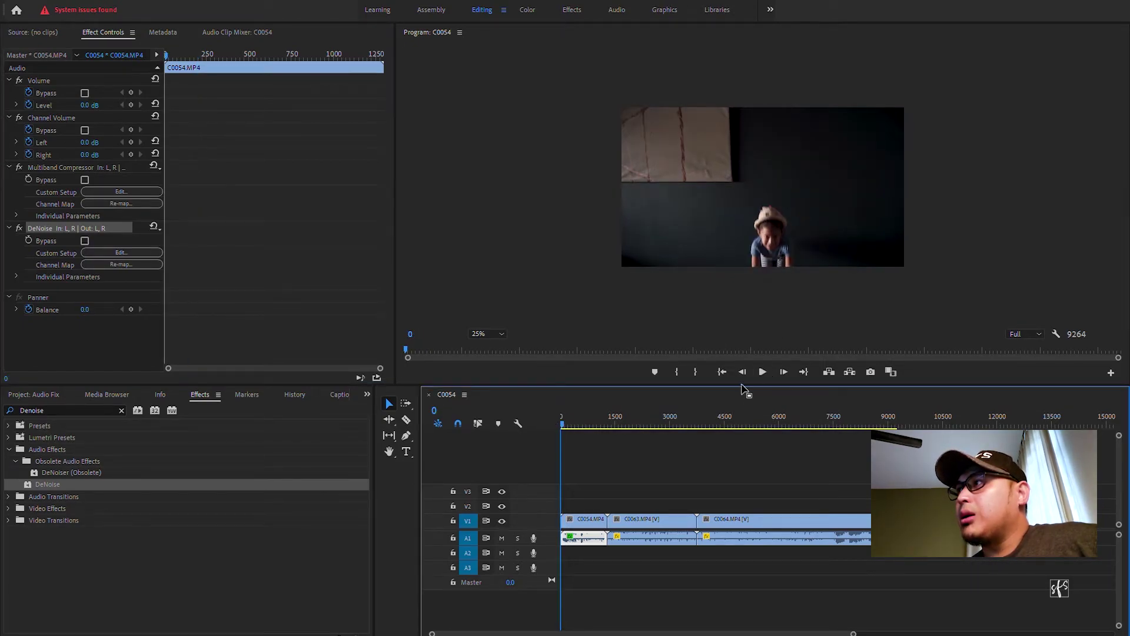
{"action": "left_click", "coordinate": [762, 369]}
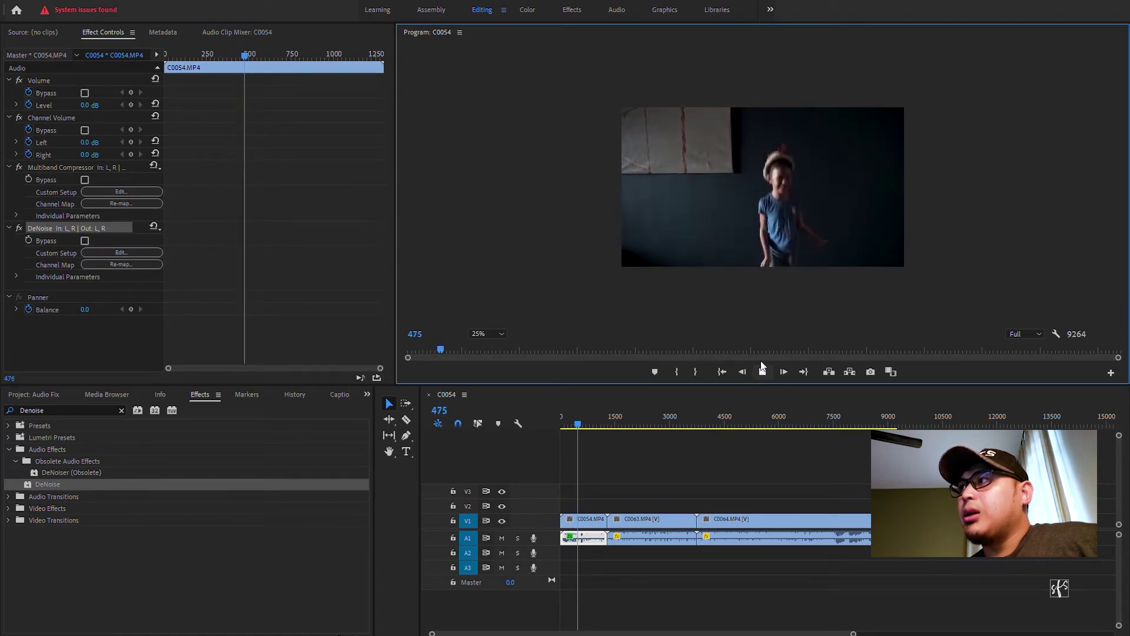
{"action": "left_click", "coordinate": [761, 364]}
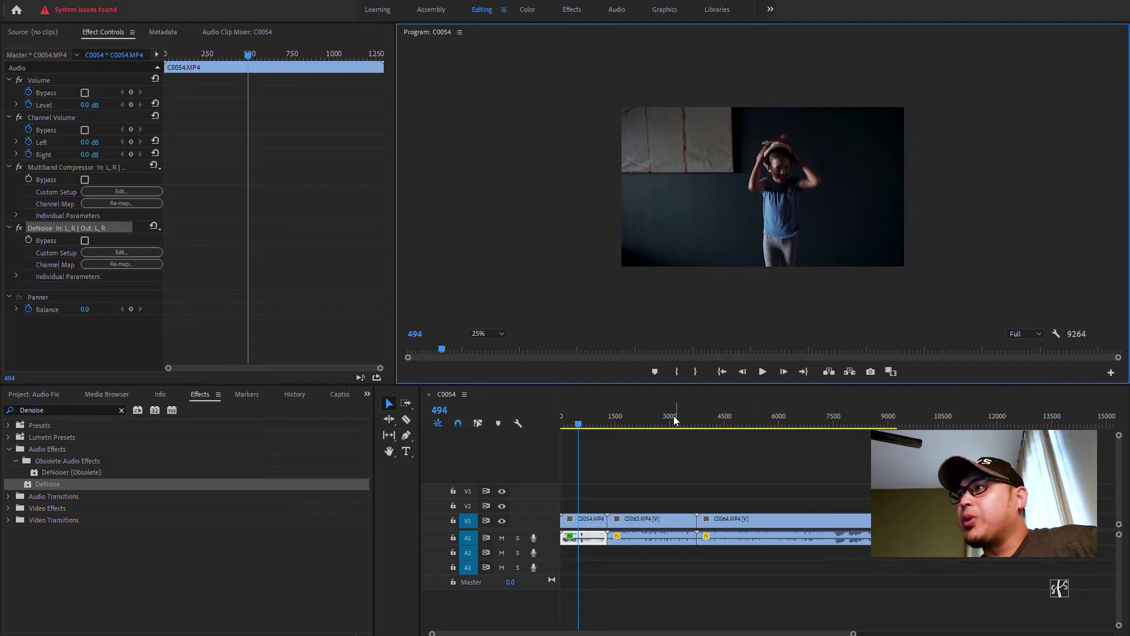
Move the playhead into C0063 and play it briefly, stopping around frame 3291
{"action": "left_click", "coordinate": [653, 414]}
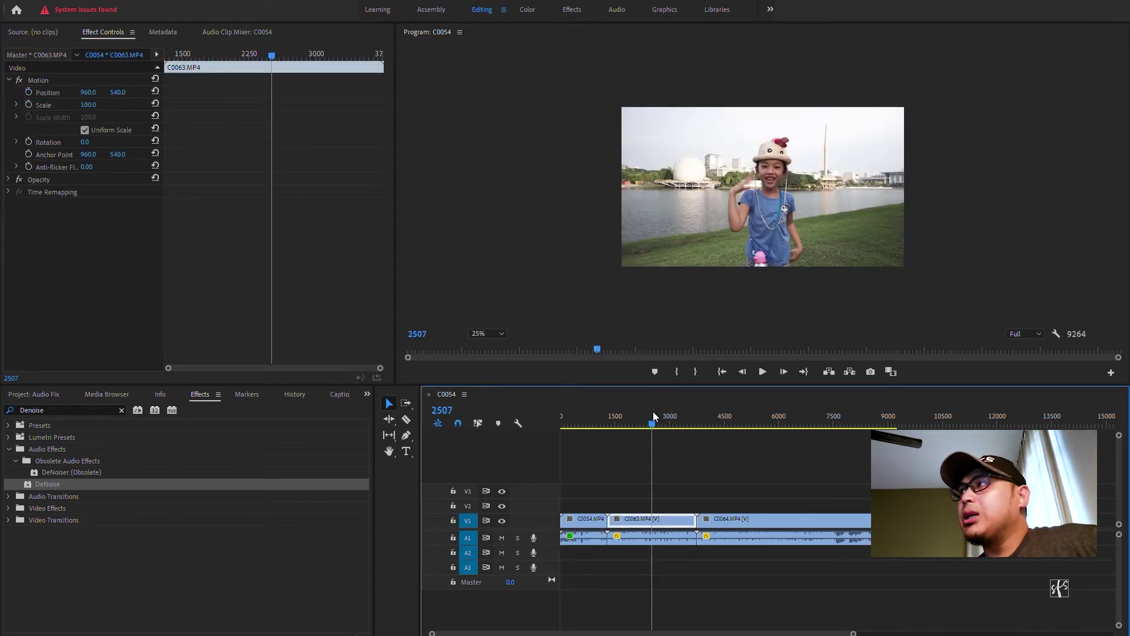
{"action": "left_click", "coordinate": [763, 368]}
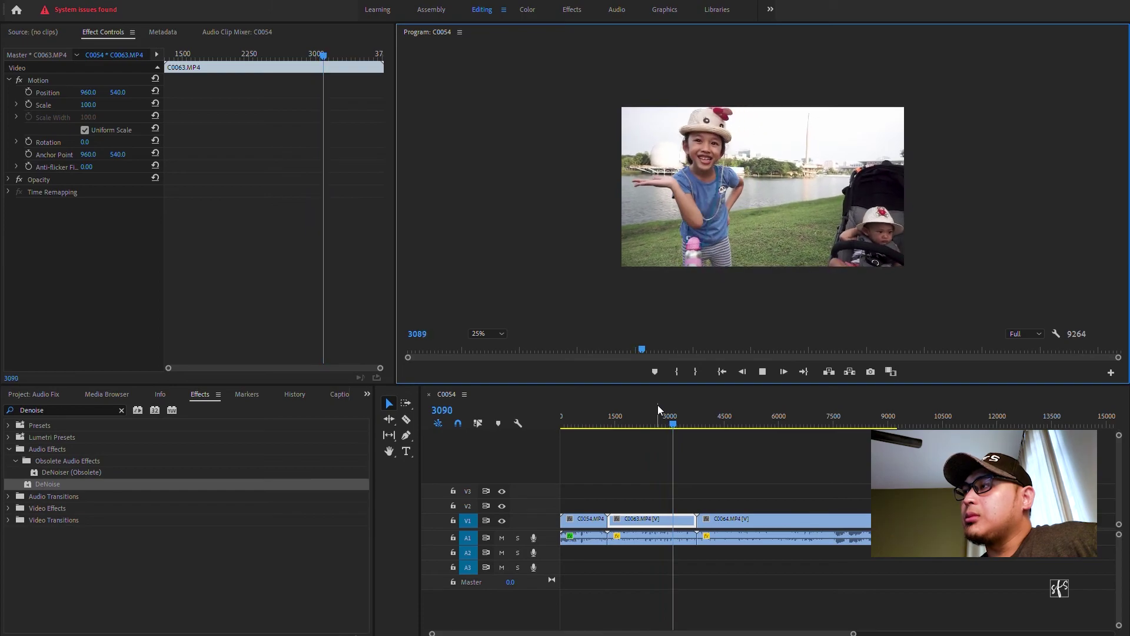
{"action": "left_click", "coordinate": [762, 369]}
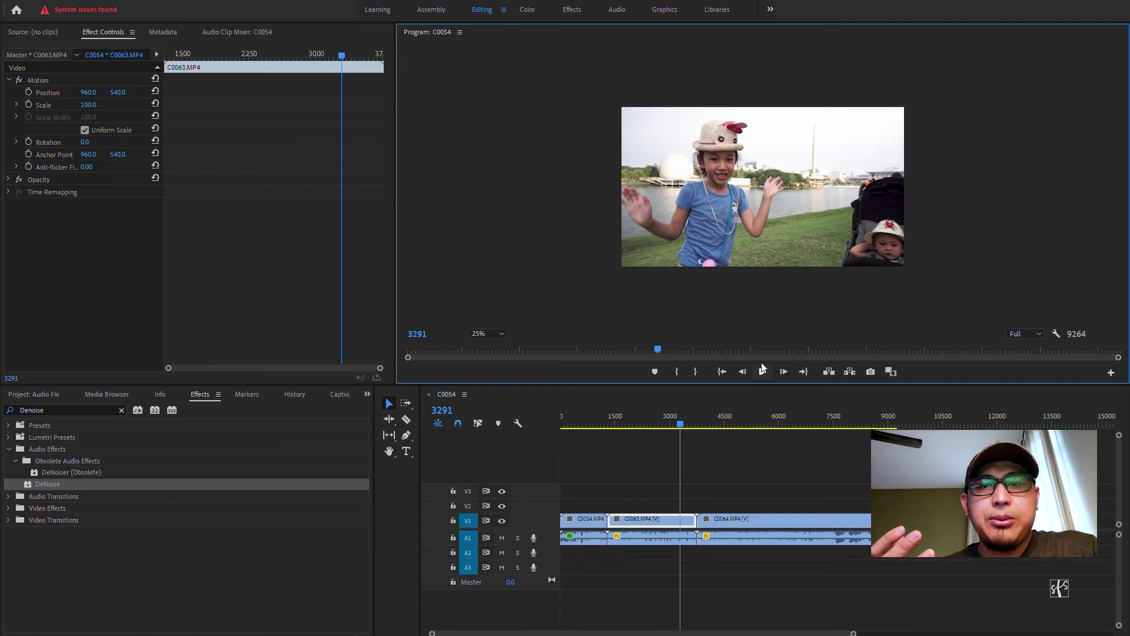